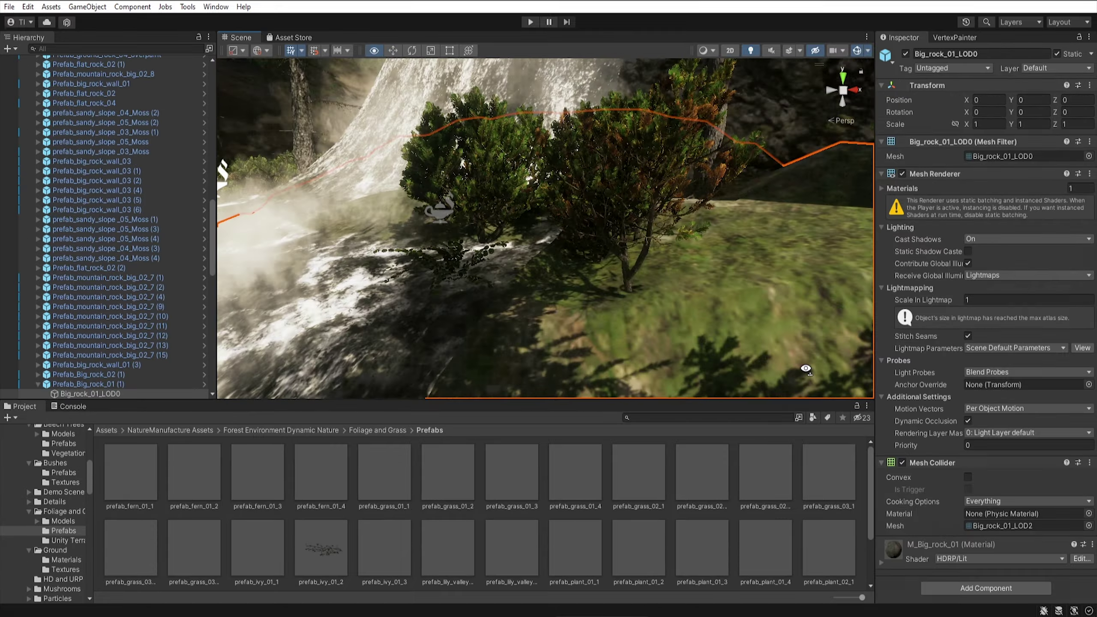
Pull back to a distant view of the waterfall and its fern-covered rocks
{"action": "right_click_drag", "start_coordinate": [648, 359], "coordinate": [457, 206]}
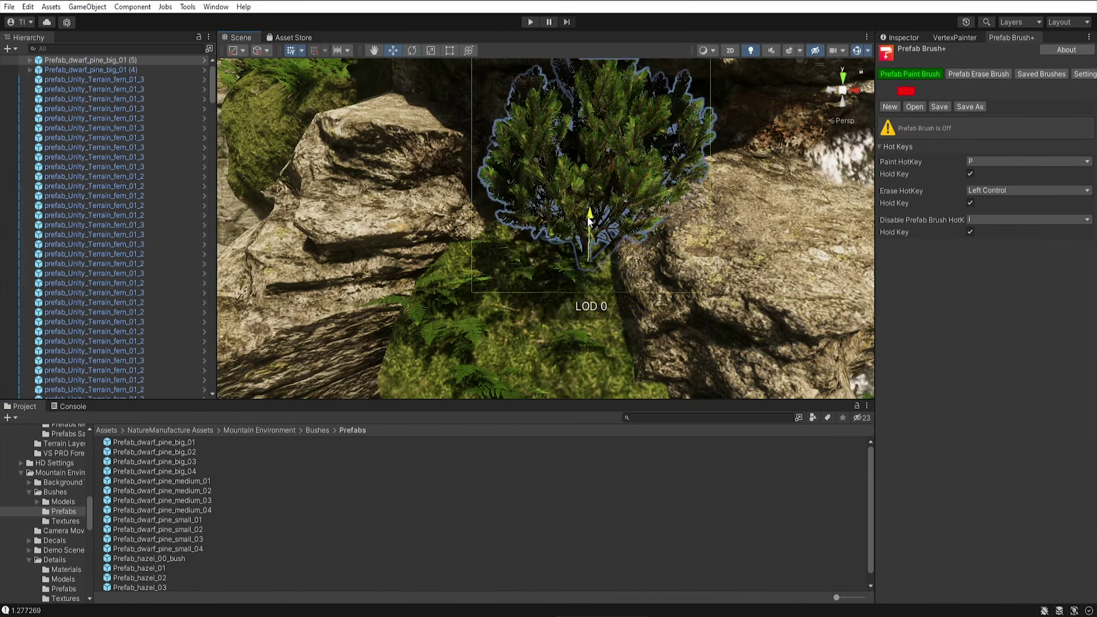
Select a dwarf pine on the rocky ledge by the rock pool and switch prefab painting on
{"action": "right_click_drag", "start_coordinate": [790, 196], "coordinate": [543, 195]}
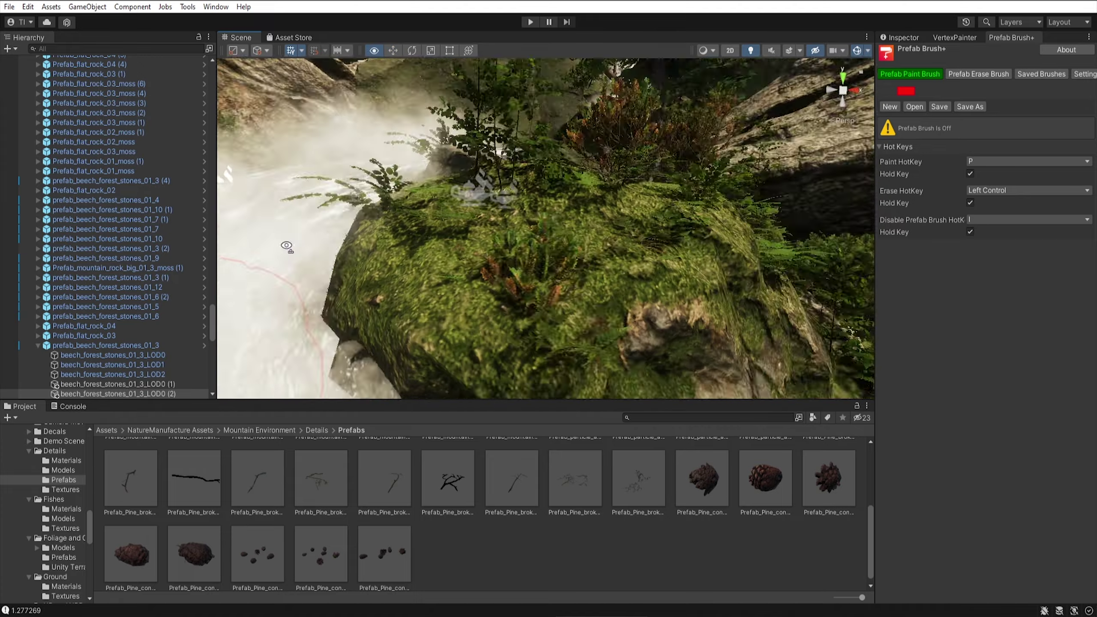
{"action": "left_click", "coordinate": [906, 91]}
{"action": "left_click_drag", "start_coordinate": [821, 285], "coordinate": [380, 354], "text": "alt"}
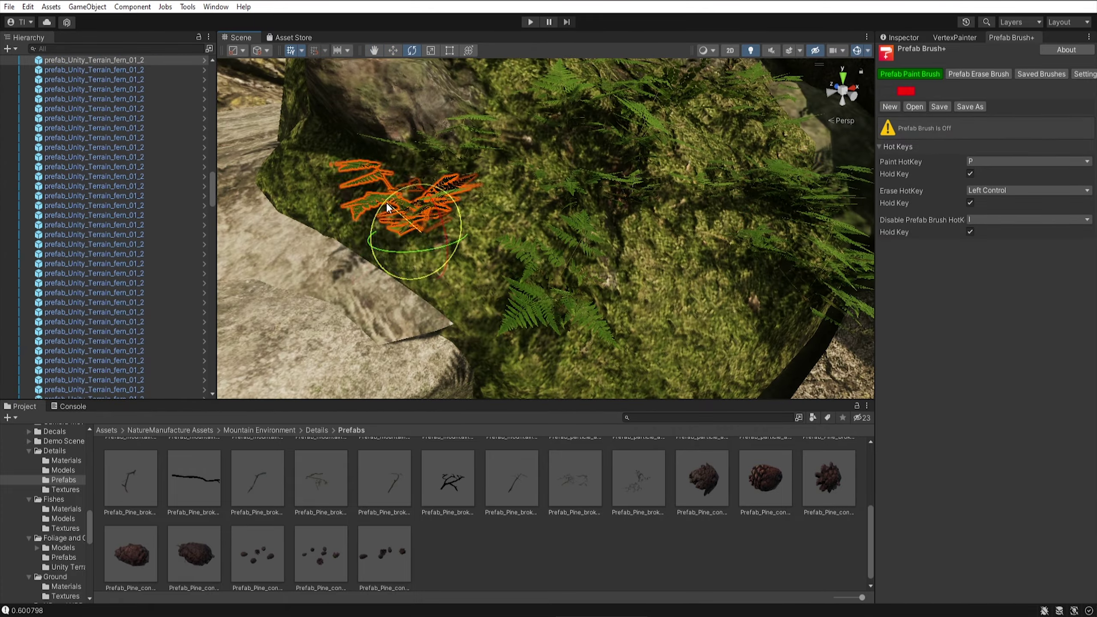
{"action": "mouse_move", "coordinate": [386, 207]}
{"action": "left_mouse_down", "text": "alt"}
{"action": "mouse_move", "coordinate": [357, 257]}
{"action": "mouse_move", "coordinate": [613, 254]}
{"action": "left_mouse_up", "text": "alt"}
{"action": "left_click", "coordinate": [545, 337]}
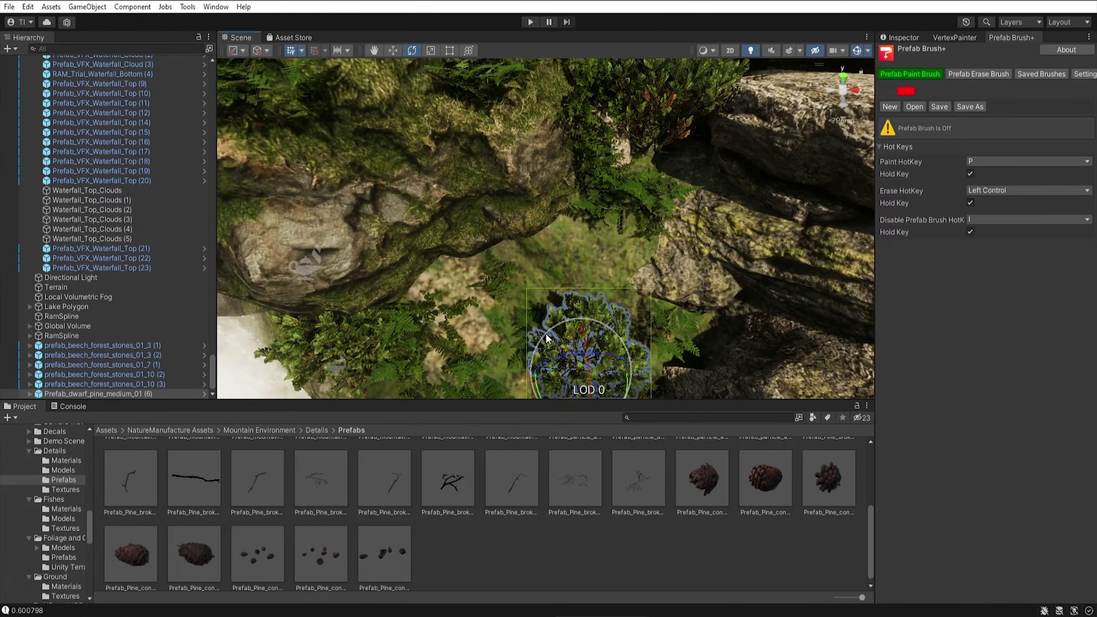
{"action": "mouse_move", "coordinate": [545, 333]}
{"action": "left_mouse_down", "text": "alt"}
{"action": "mouse_move", "coordinate": [516, 293]}
{"action": "mouse_move", "coordinate": [579, 305]}
{"action": "left_mouse_up", "text": "alt"}
{"action": "key", "text": "p"}
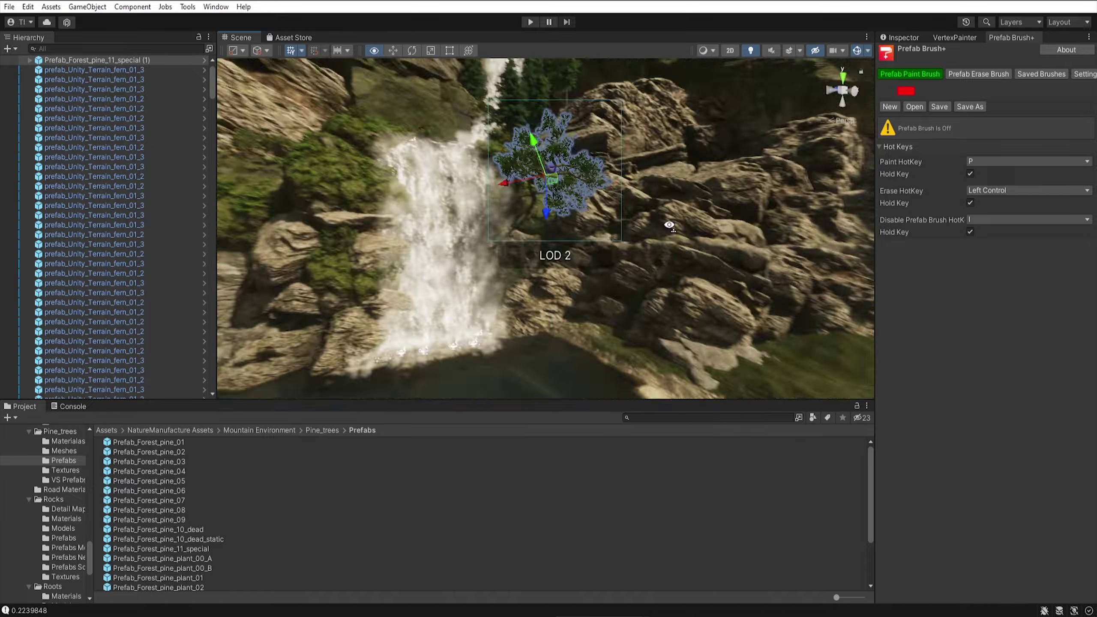
Move the dead pine trunk into place and browse to the bush prefabs folder
{"action": "key", "text": "w"}
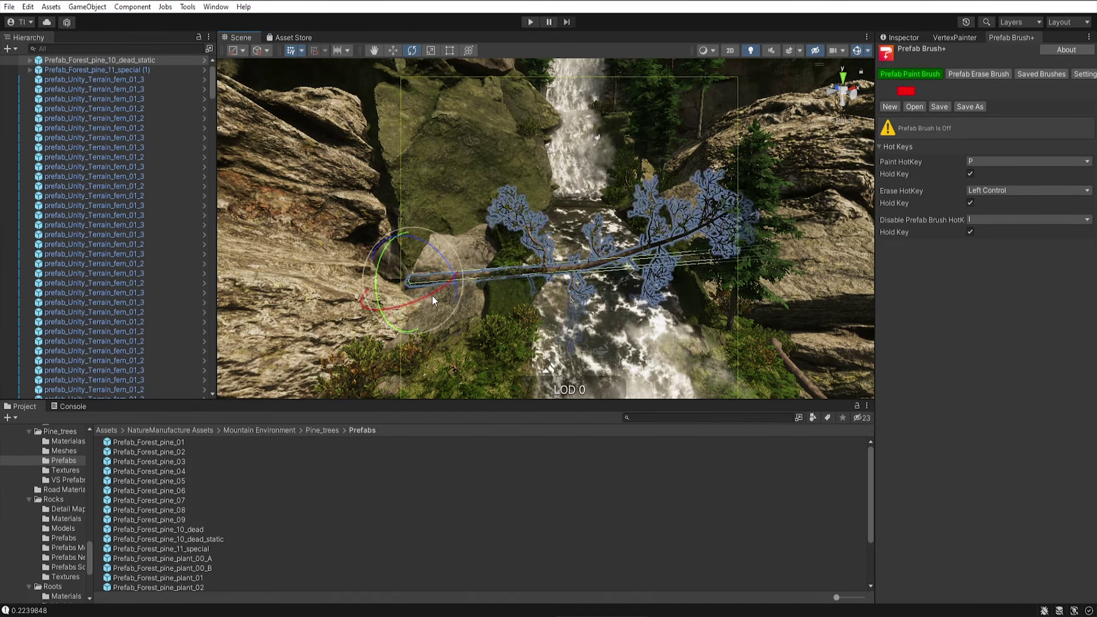
{"action": "left_click_drag", "start_coordinate": [432, 295], "coordinate": [555, 343], "text": "alt"}
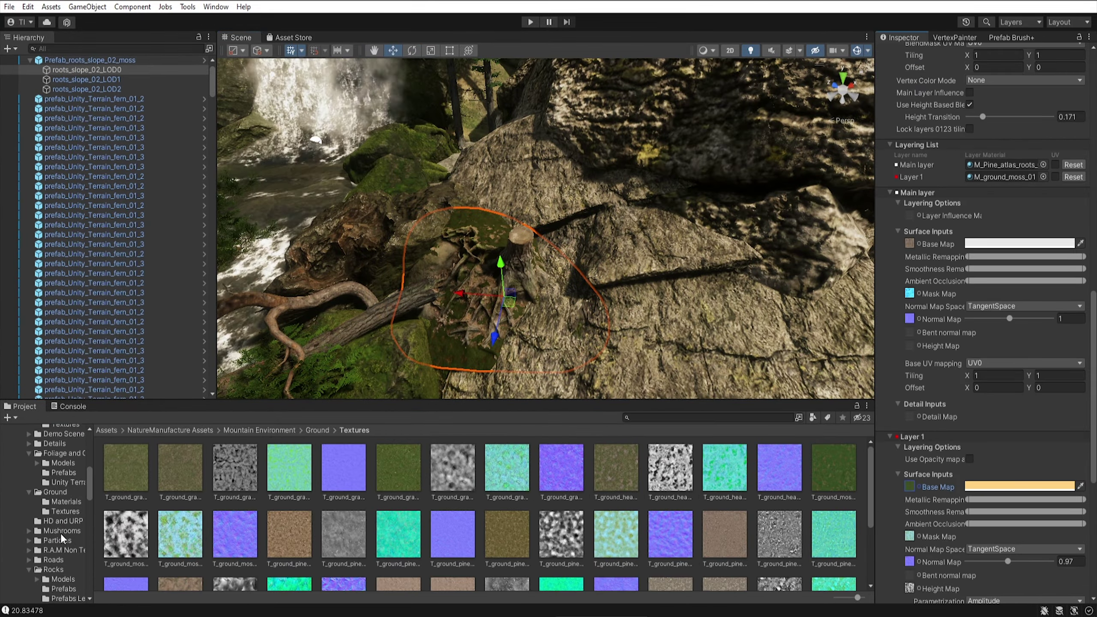
{"action": "left_click", "coordinate": [64, 511]}
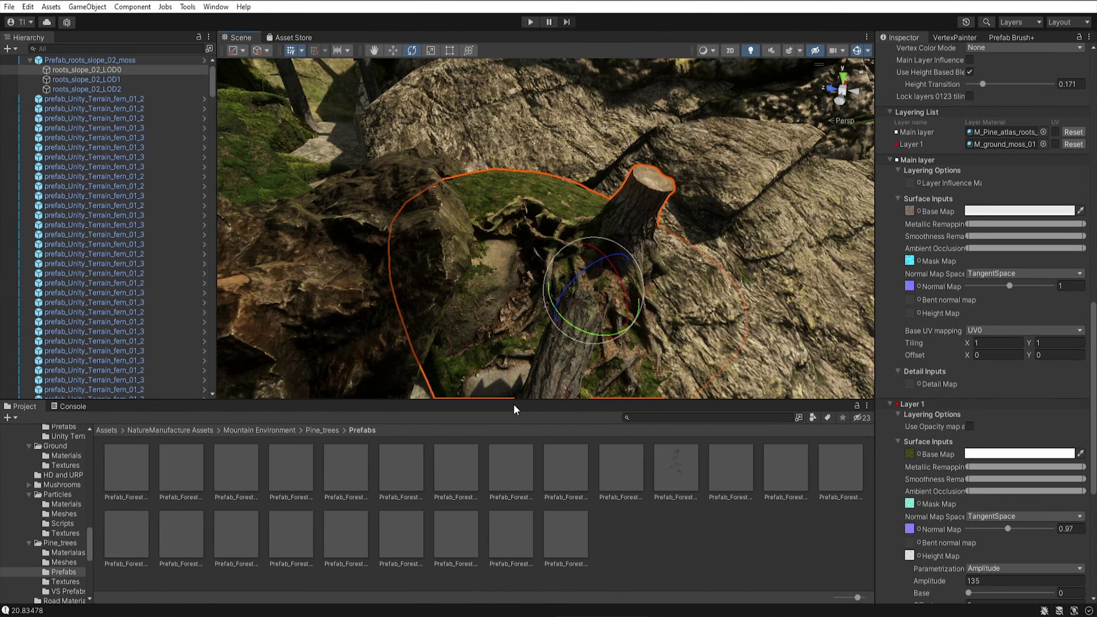
{"action": "scroll", "coordinate": [62, 486], "scroll_direction": "up", "scroll_amount": 5}
{"action": "left_click", "coordinate": [63, 486]}
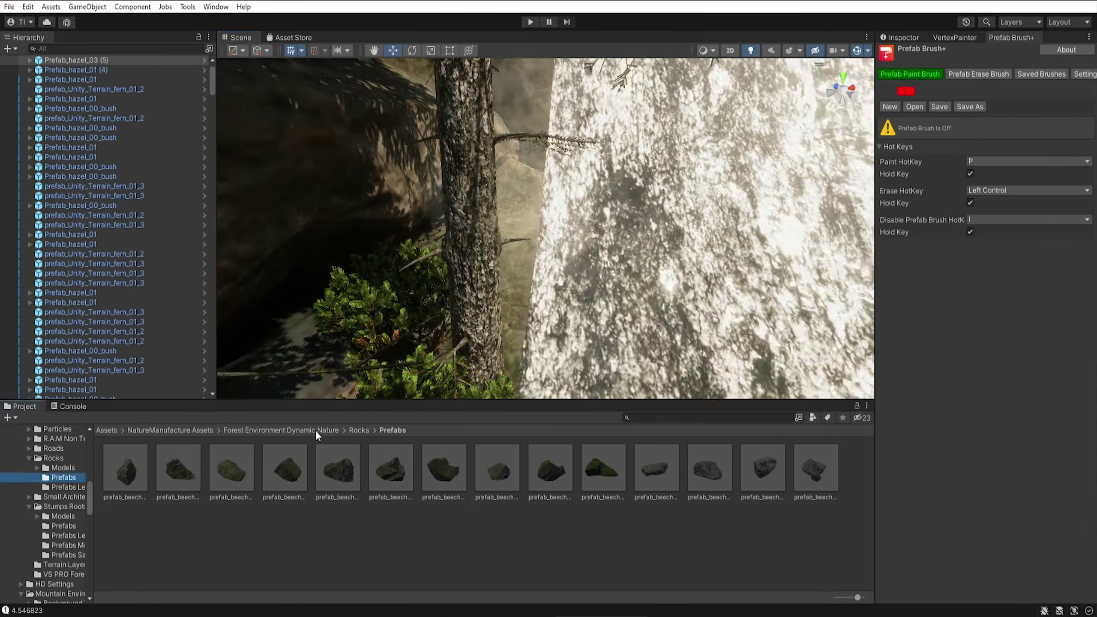
Select the forest stone rock's LOD0 mesh, then browse to the mountain bush prefabs folder
{"action": "mouse_move", "coordinate": [529, 253]}
{"action": "left_mouse_down", "text": "alt"}
{"action": "mouse_move", "coordinate": [595, 195]}
{"action": "mouse_move", "coordinate": [608, 225]}
{"action": "left_mouse_up", "text": "alt"}
{"action": "left_click", "coordinate": [608, 224]}
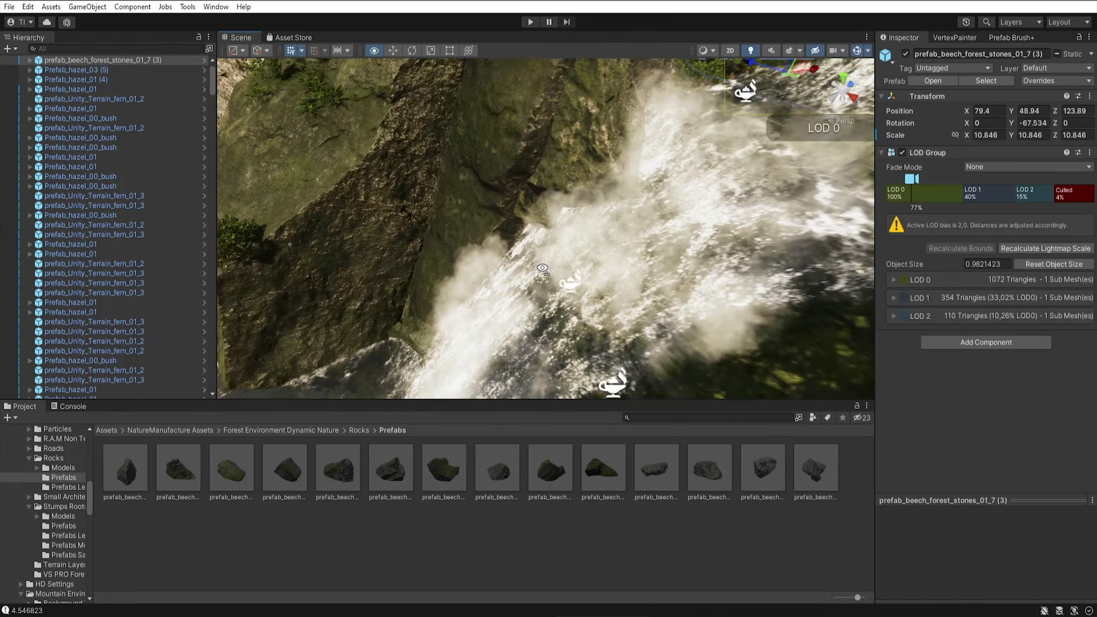
{"action": "left_click", "coordinate": [608, 225]}
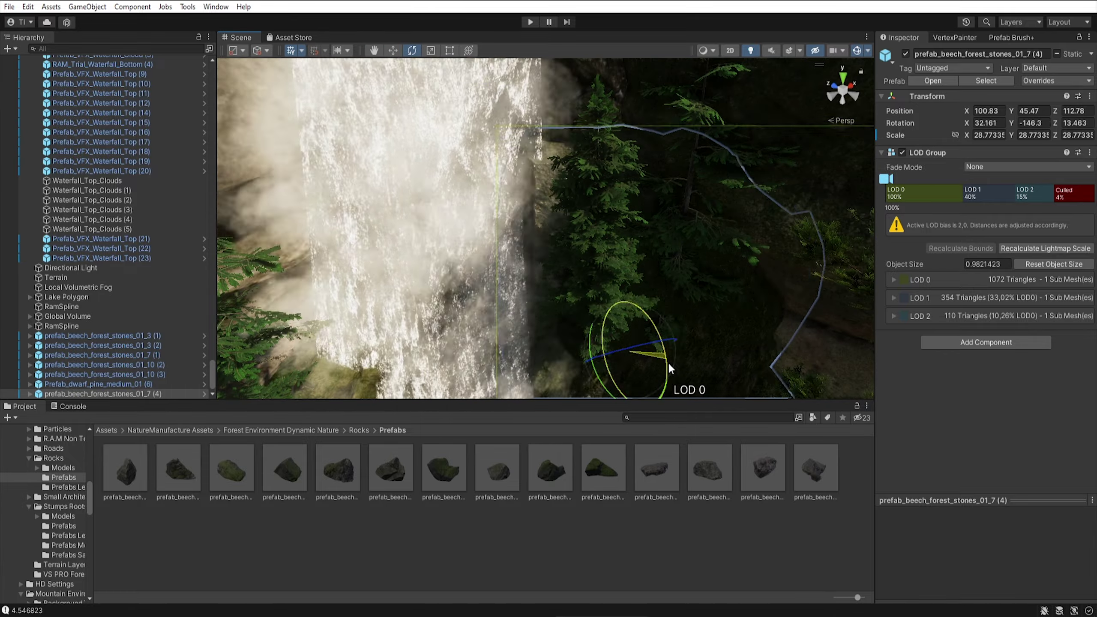
{"action": "left_click", "coordinate": [63, 487]}
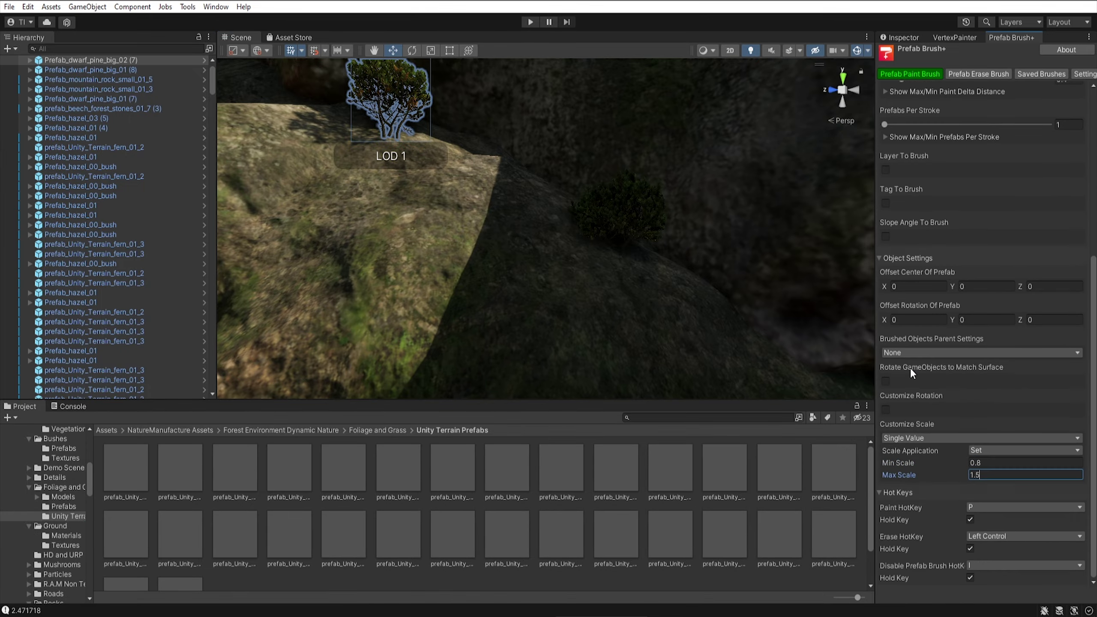
Fly the view between waterfall vistas to inspect the hilltop
{"action": "right_click_drag", "start_coordinate": [605, 280], "coordinate": [467, 305]}
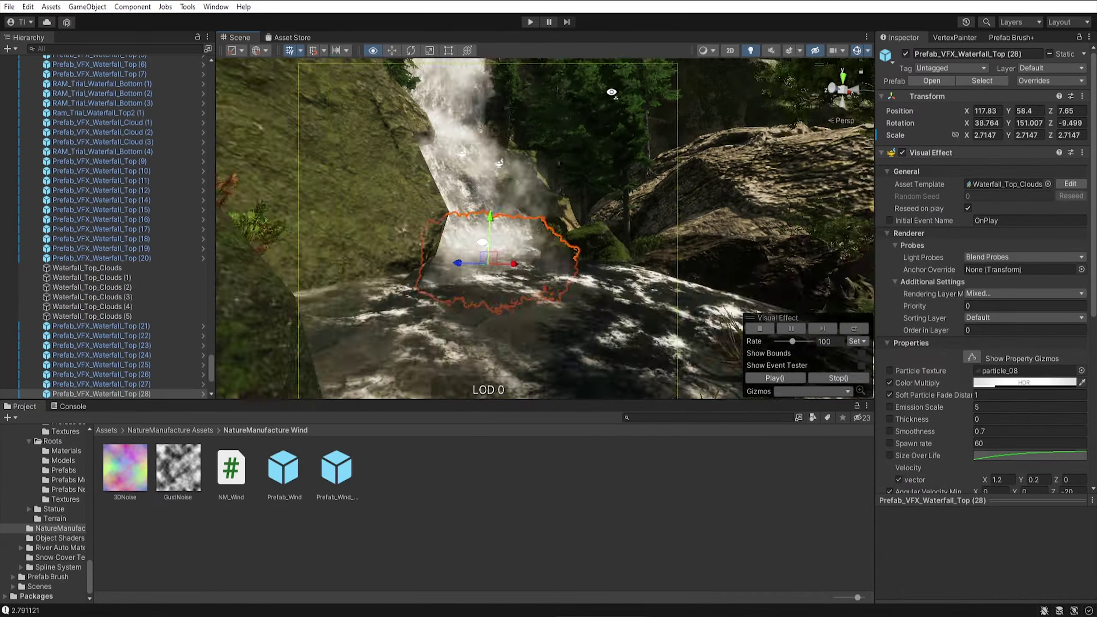
{"action": "mouse_move", "coordinate": [410, 153]}
{"action": "right_mouse_down"}
{"action": "mouse_move", "coordinate": [557, 88]}
{"action": "mouse_move", "coordinate": [533, 215]}
{"action": "right_mouse_up"}
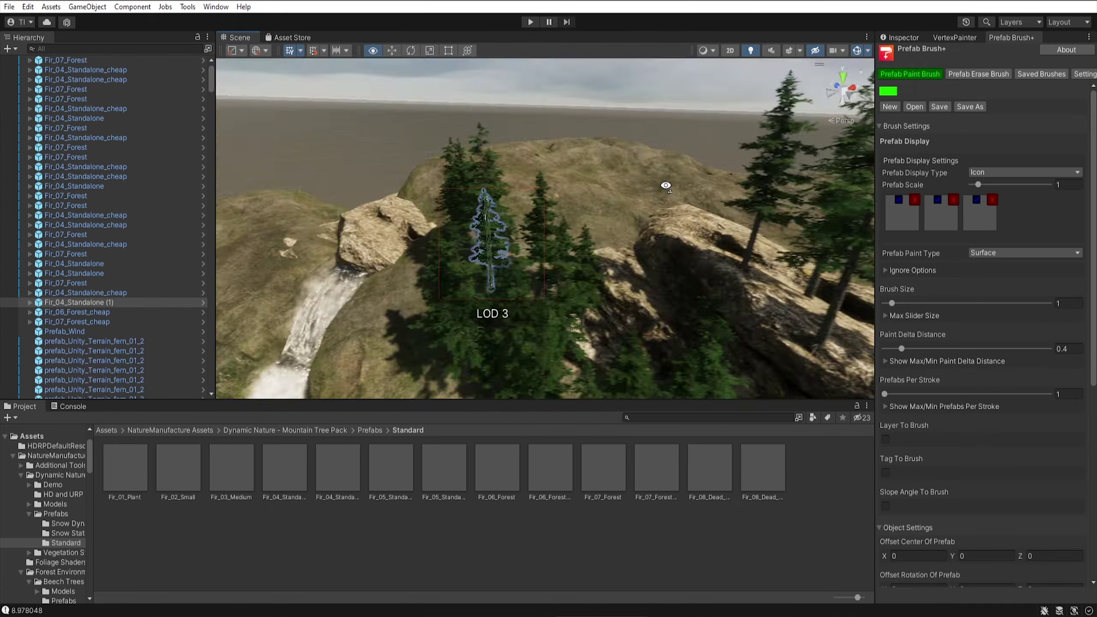
Paint a Fir_04_Standalone fir tree onto the tree-covered slope
{"action": "mouse_move", "coordinate": [608, 71]}
{"action": "right_mouse_down"}
{"action": "mouse_move", "coordinate": [714, 185]}
{"action": "mouse_move", "coordinate": [418, 211]}
{"action": "mouse_move", "coordinate": [384, 181]}
{"action": "mouse_move", "coordinate": [415, 293]}
{"action": "right_mouse_up"}
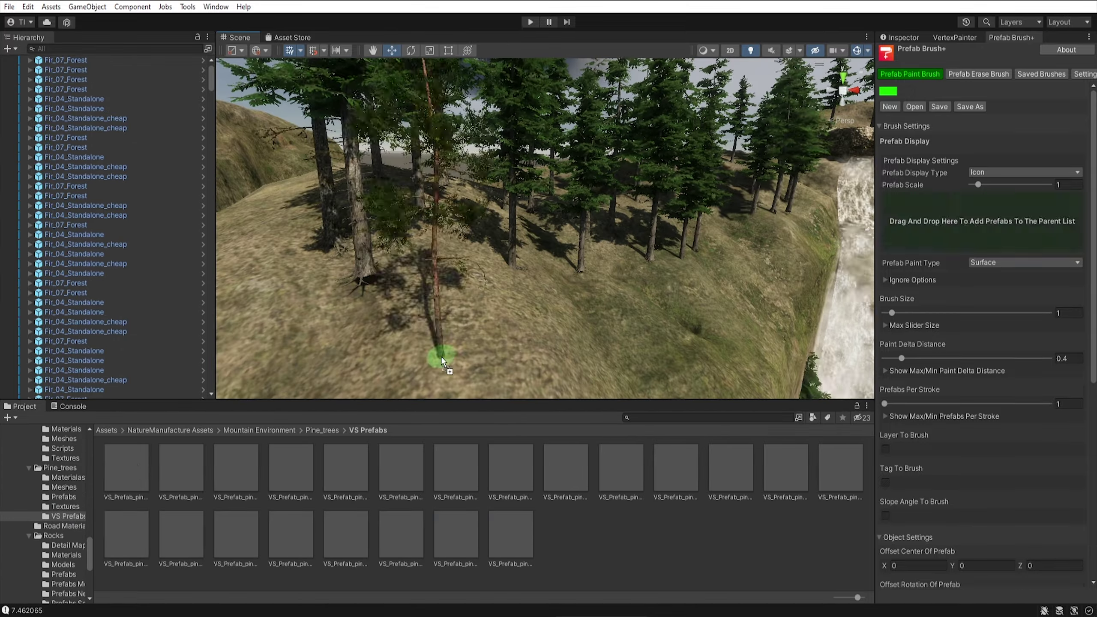
{"action": "left_click", "coordinate": [489, 318]}
{"action": "right_click_drag", "start_coordinate": [490, 319], "coordinate": [683, 262]}
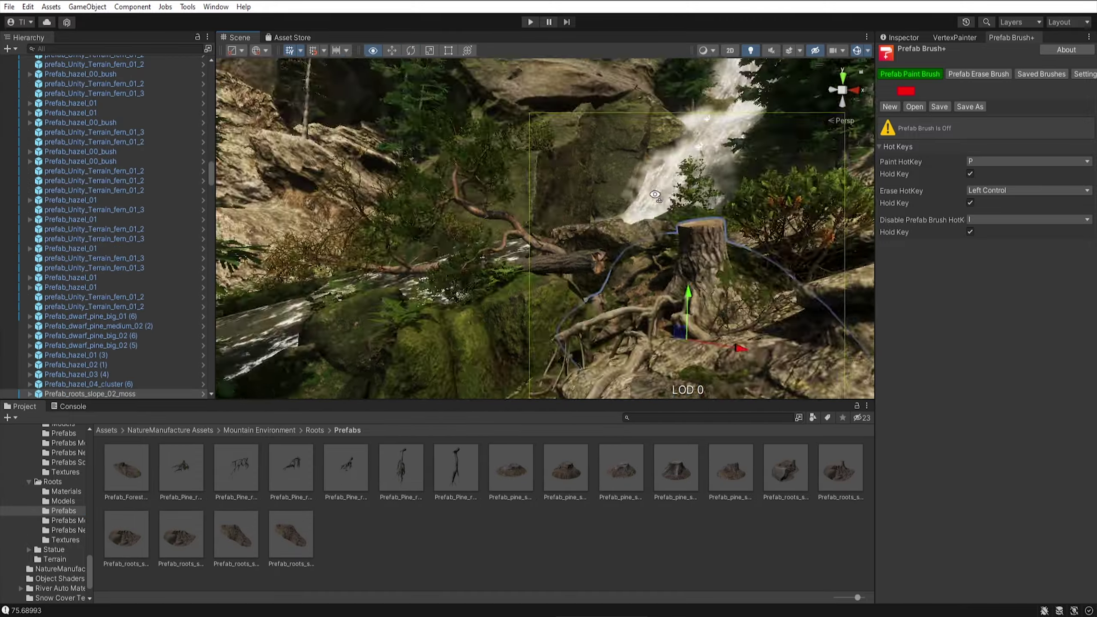
Rotate the selected pine roots into place along the waterfall bank
{"action": "mouse_move", "coordinate": [787, 197]}
{"action": "right_mouse_down"}
{"action": "mouse_move", "coordinate": [620, 287]}
{"action": "mouse_move", "coordinate": [656, 173]}
{"action": "right_mouse_up"}
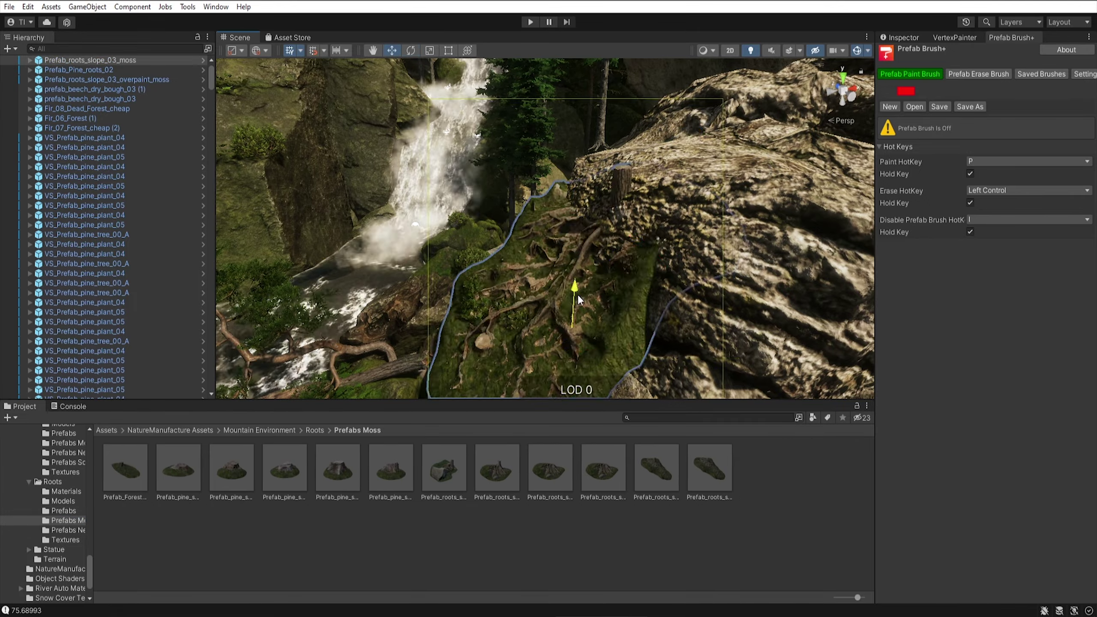
{"action": "key", "text": "e"}
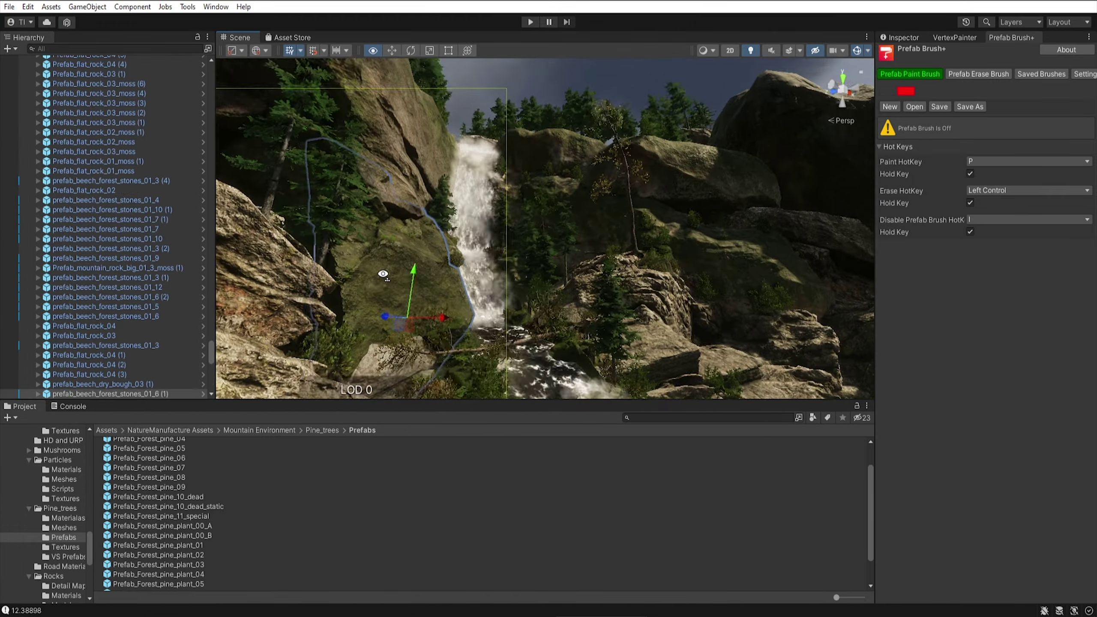
{"action": "left_click_drag", "start_coordinate": [382, 274], "coordinate": [661, 260], "text": "alt"}
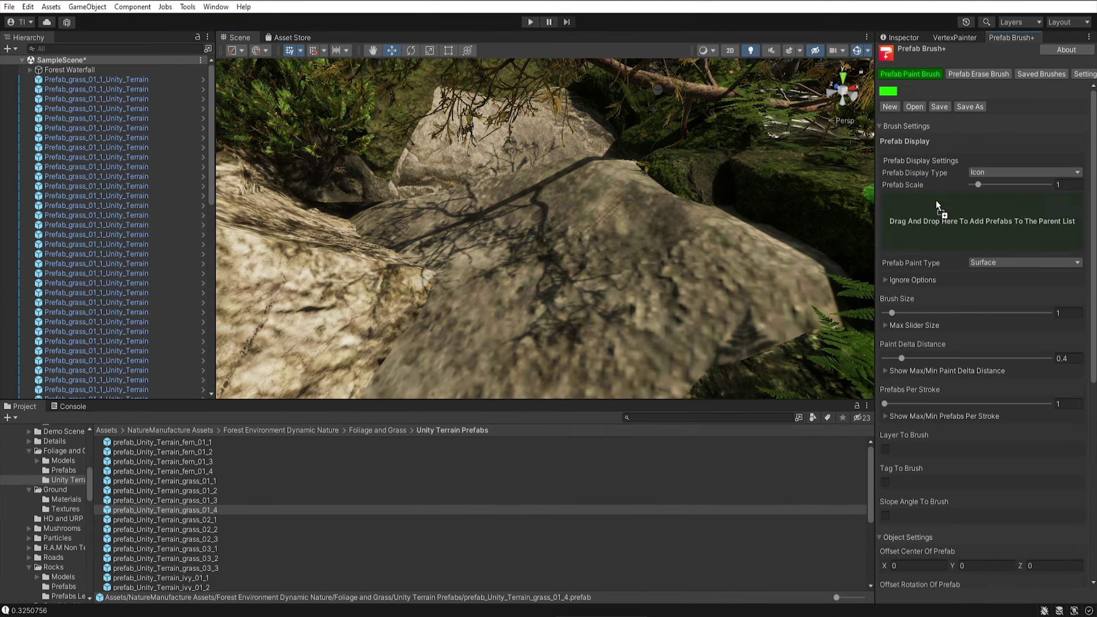
Add prefab_Unity_Terrain_grass_01_4 to the brush and view the mossy rocks from above
{"action": "left_click_drag", "start_coordinate": [935, 206], "coordinate": [936, 207]}
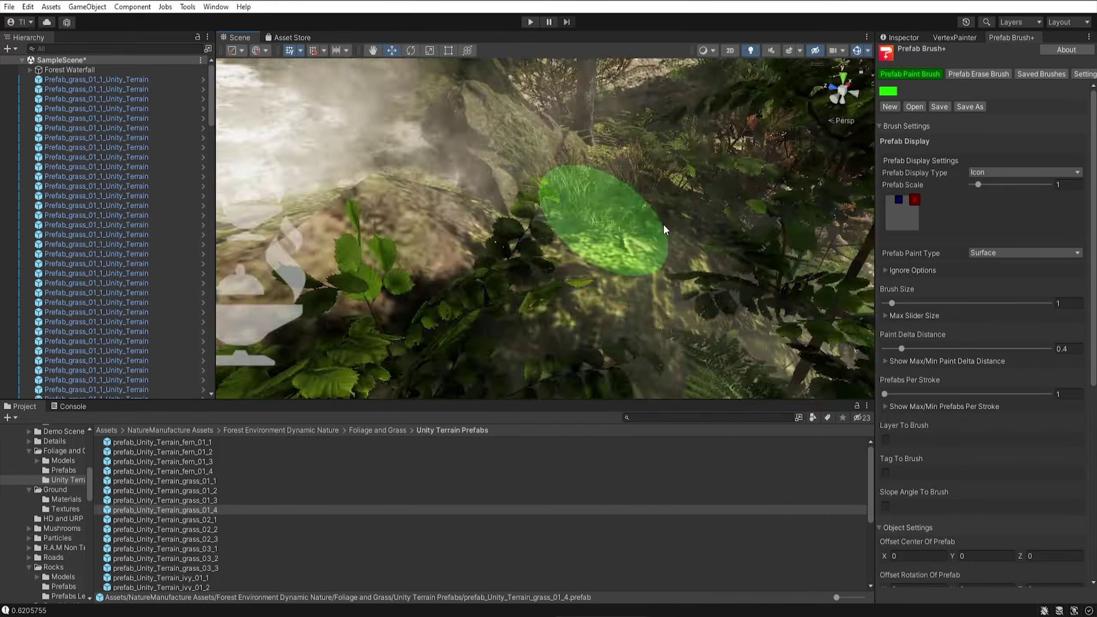
{"action": "right_click_drag", "start_coordinate": [417, 255], "coordinate": [694, 229]}
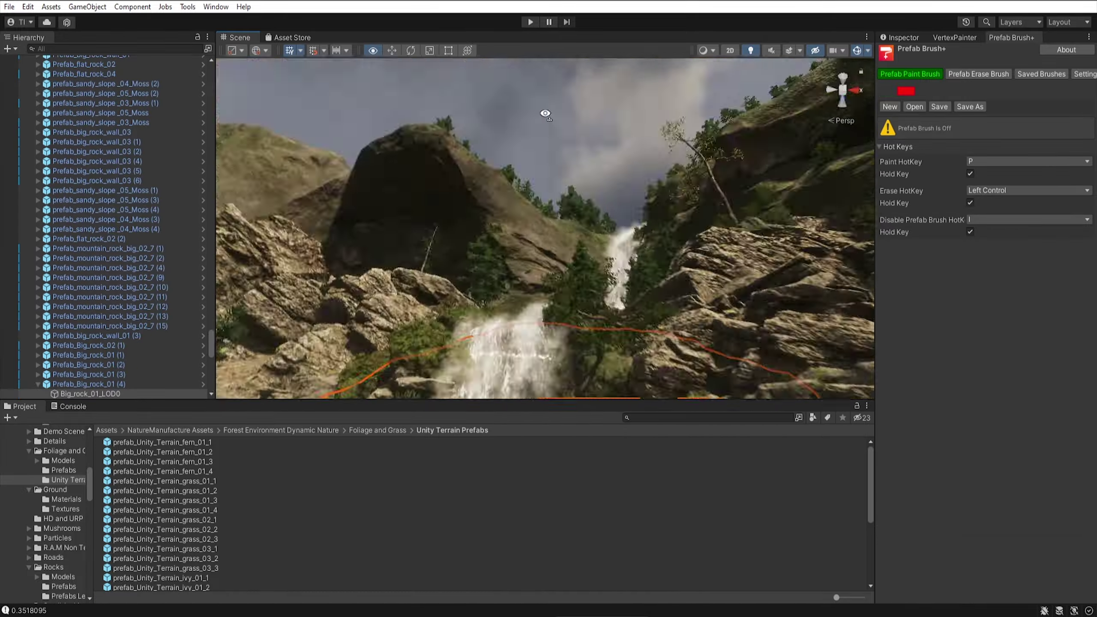
{"action": "left_click_drag", "start_coordinate": [545, 114], "coordinate": [538, 255], "text": "alt"}
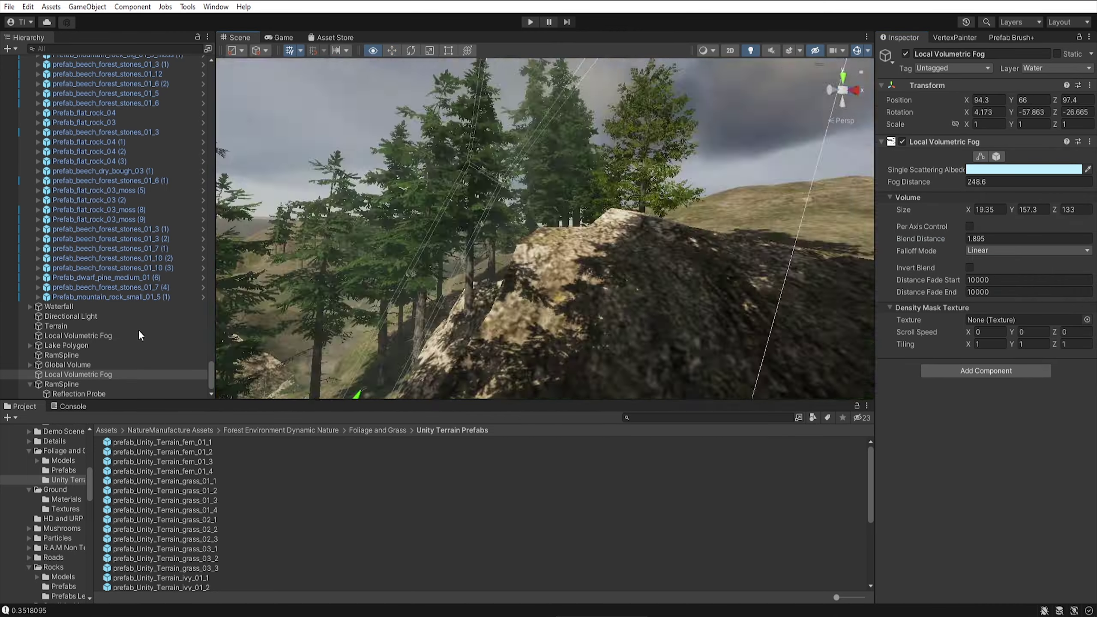
Move the 540 selected grass prefabs under the Grass Waterfall parent object
{"action": "left_click", "coordinate": [68, 372]}
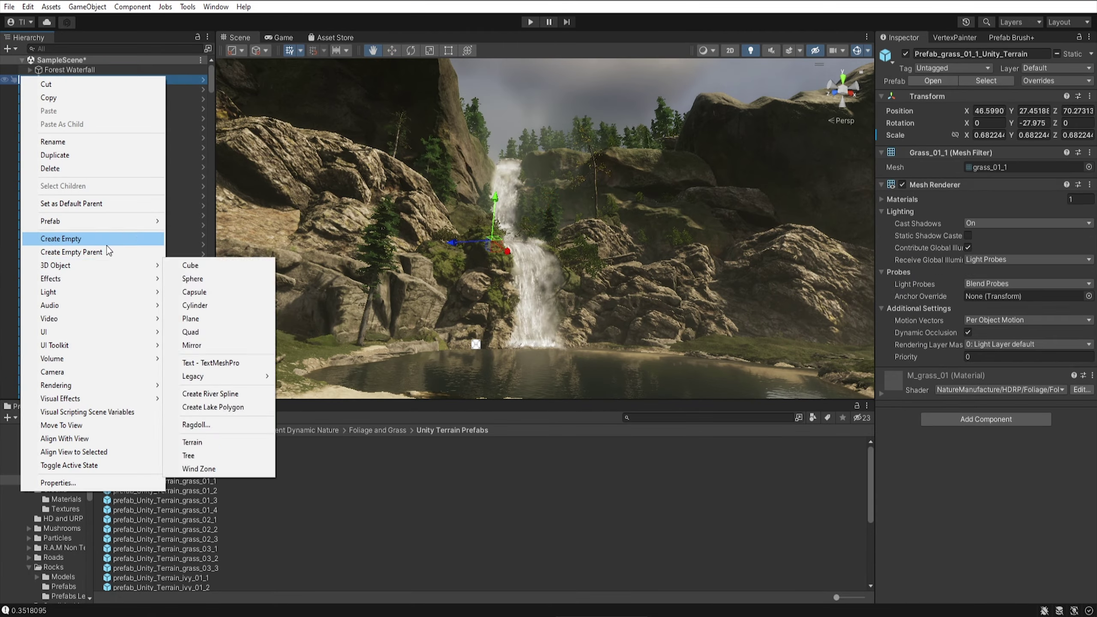
{"action": "left_click_drag", "start_coordinate": [210, 114], "coordinate": [70, 82]}
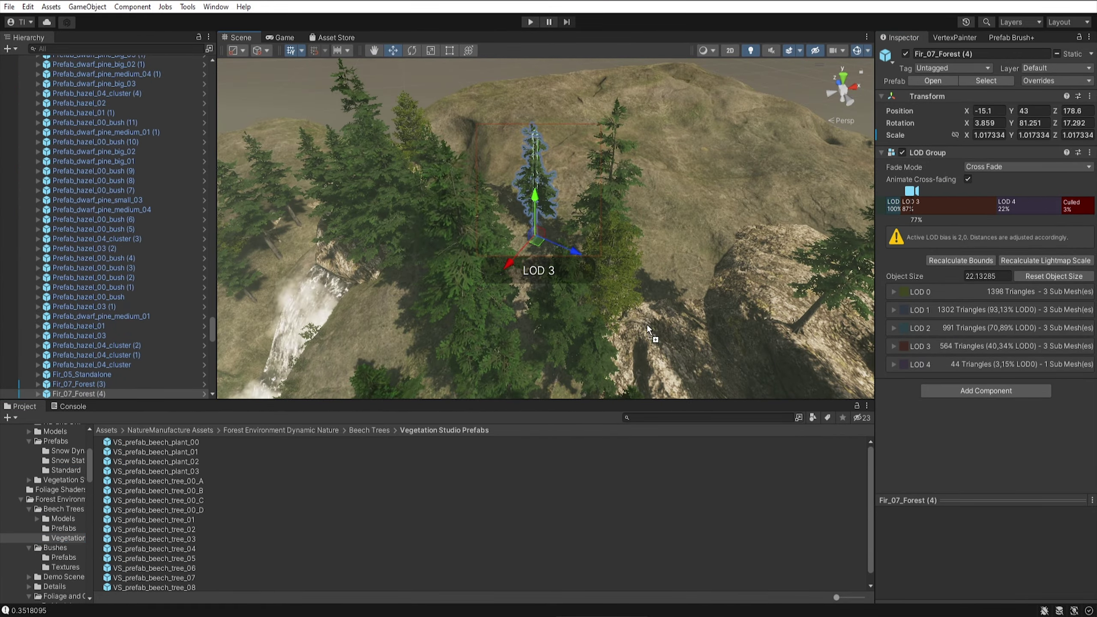
Scroll through the Prefab Brush+ painting settings
{"action": "scroll", "coordinate": [648, 330], "scroll_direction": "up", "scroll_amount": 2}
{"action": "scroll", "coordinate": [191, 518], "scroll_direction": "down", "scroll_amount": 1}
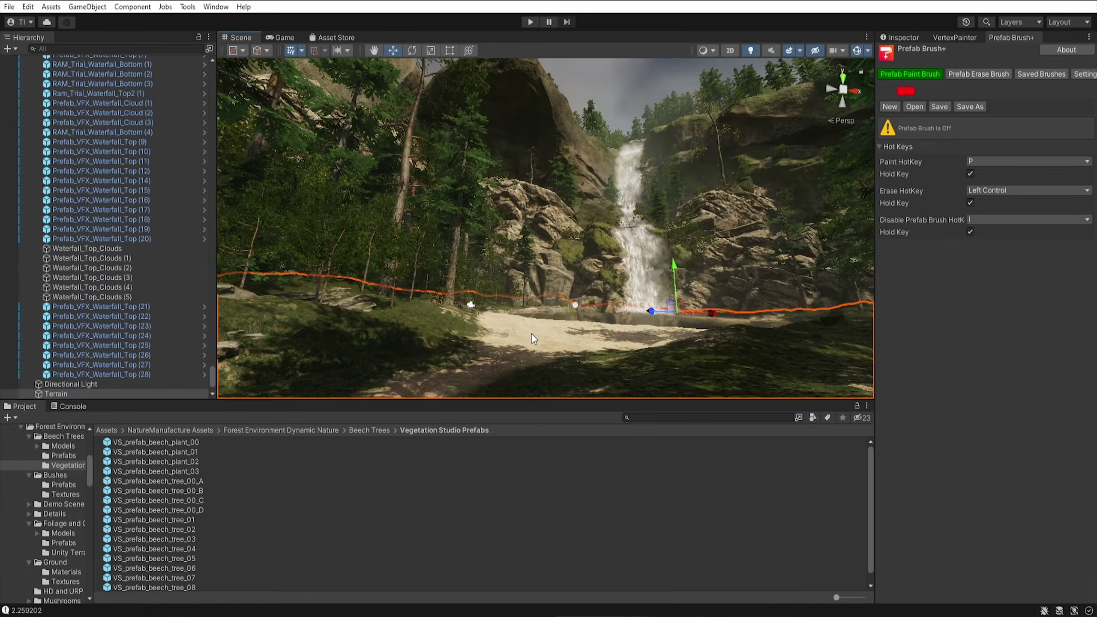
Orbit out over the waterfall and browse the dwarf pine prefab folders
{"action": "left_click_drag", "start_coordinate": [388, 244], "coordinate": [430, 244], "text": "alt"}
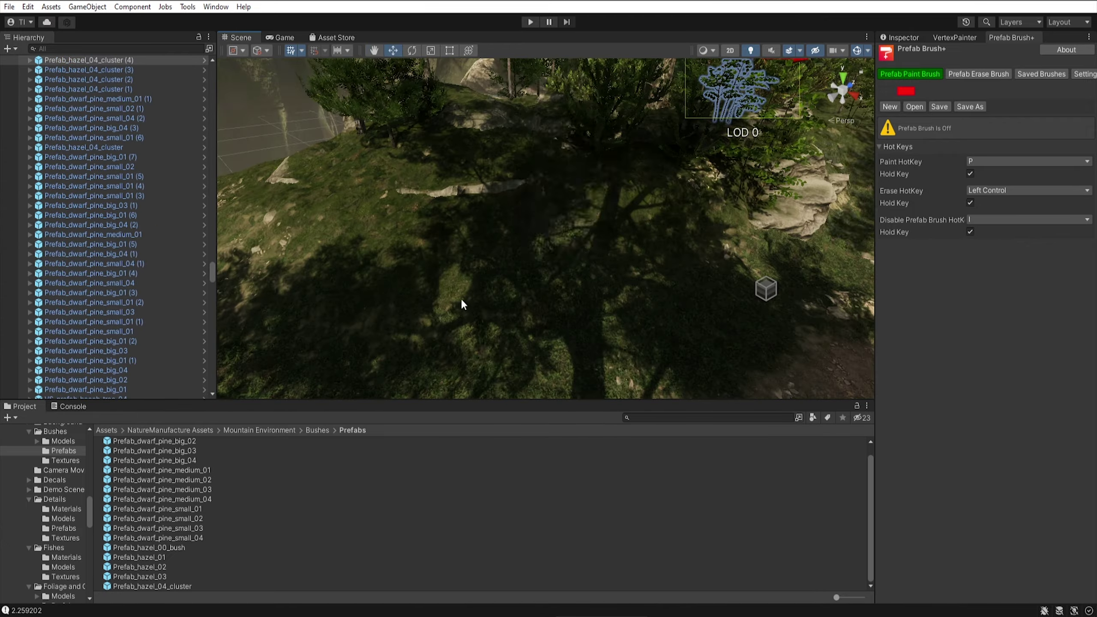
{"action": "left_click", "coordinate": [178, 471]}
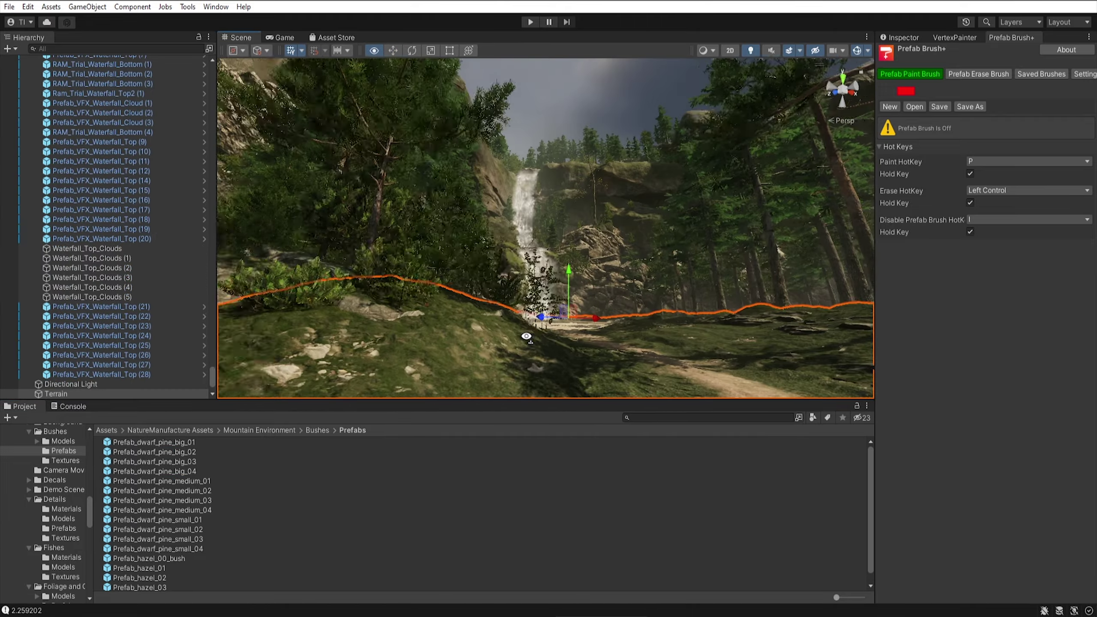
{"action": "left_click", "coordinate": [69, 480]}
{"action": "left_click", "coordinate": [64, 460]}
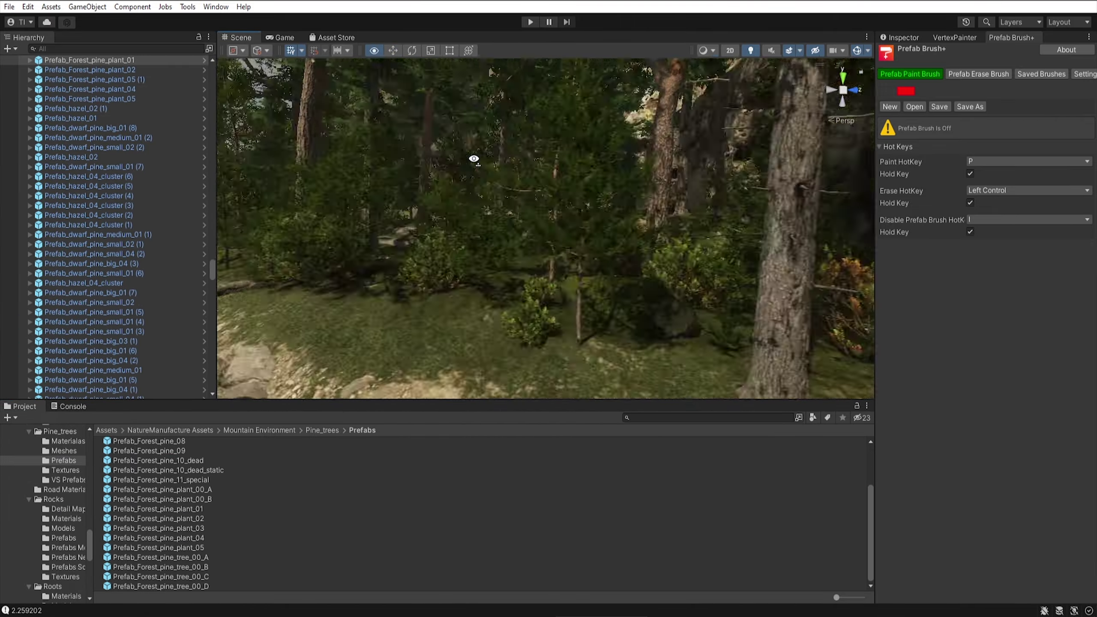
Open the Standard fir prefabs and the Prefabs Moss Cover log folder, then view the tree trunk
{"action": "scroll", "coordinate": [65, 506], "scroll_direction": "up", "scroll_amount": 10}
{"action": "left_click", "coordinate": [65, 506]}
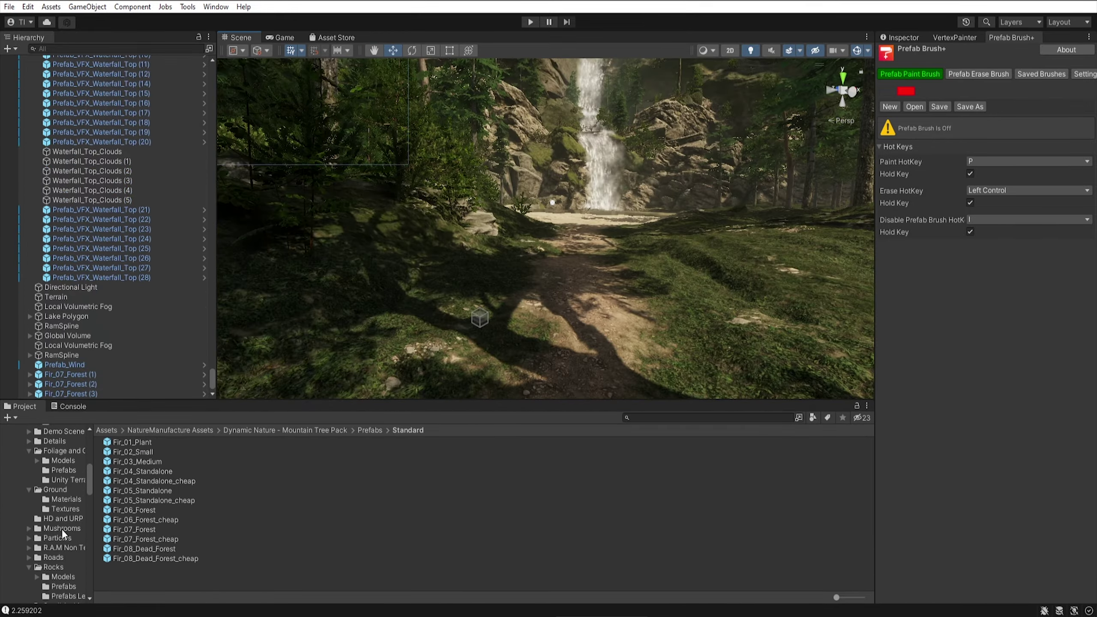
{"action": "scroll", "coordinate": [62, 528], "scroll_direction": "down", "scroll_amount": 5}
{"action": "left_click", "coordinate": [65, 545]}
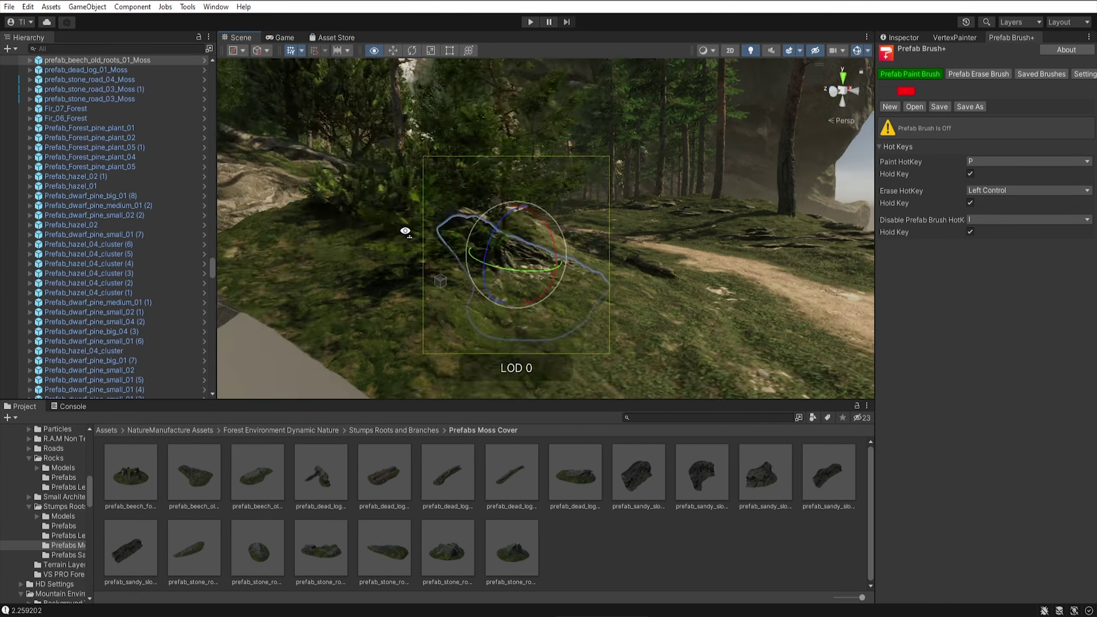
{"action": "scroll", "coordinate": [68, 493], "scroll_direction": "up", "scroll_amount": 5}
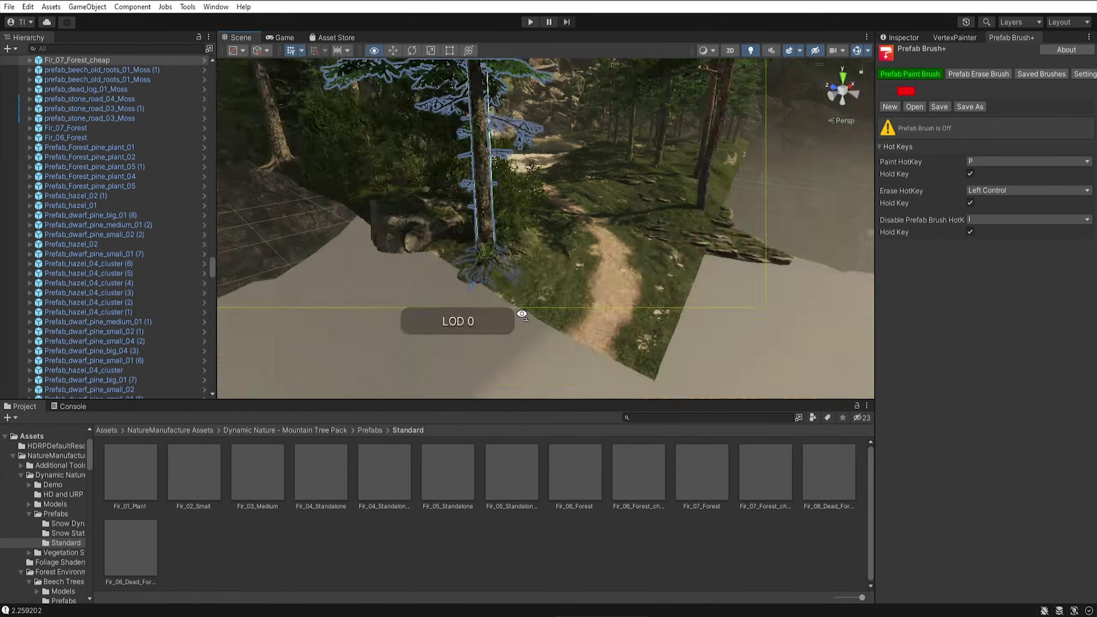
{"action": "right_click_drag", "start_coordinate": [522, 314], "coordinate": [428, 211]}
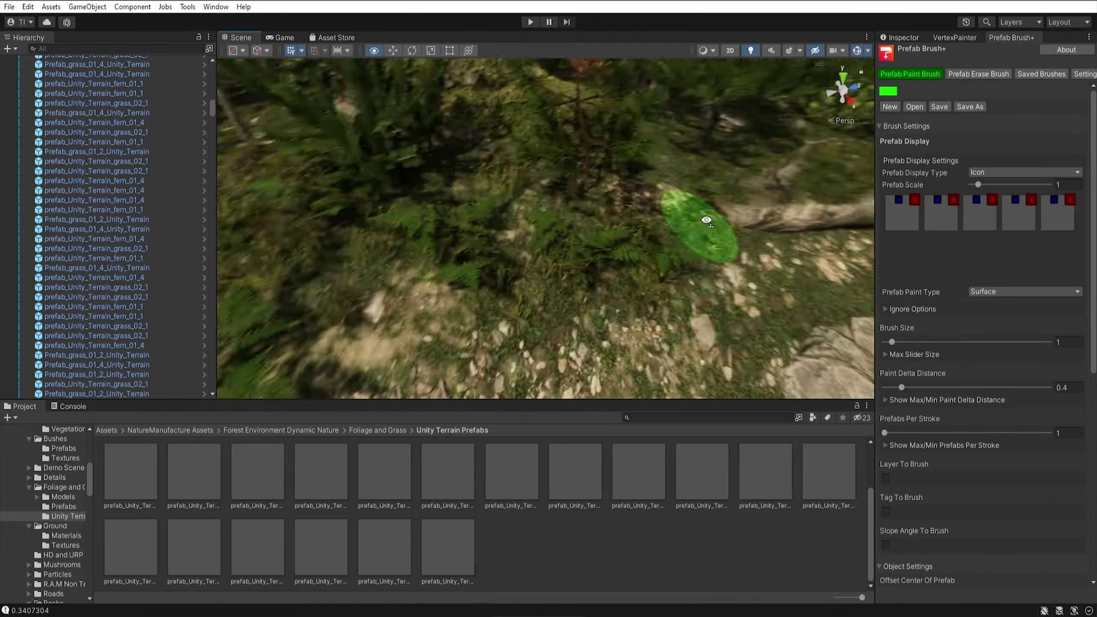
Turn prefab painting on and fly over the rocky path and waterfall, painting grass and ferns
{"action": "left_click_drag", "start_coordinate": [783, 236], "coordinate": [543, 258], "text": "alt"}
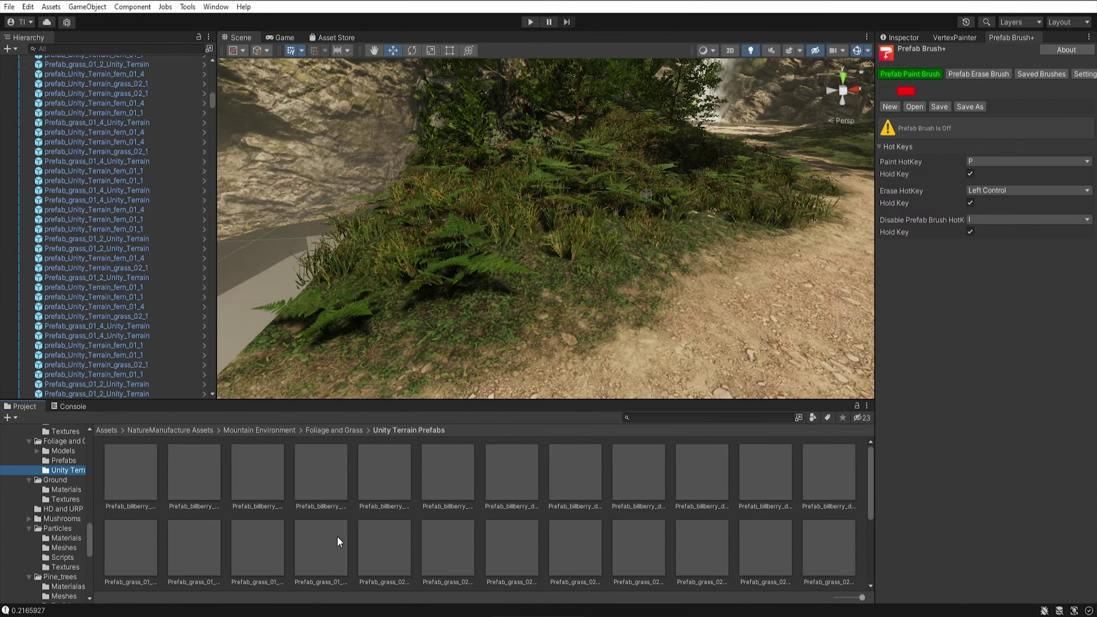
{"action": "left_click", "coordinate": [905, 91]}
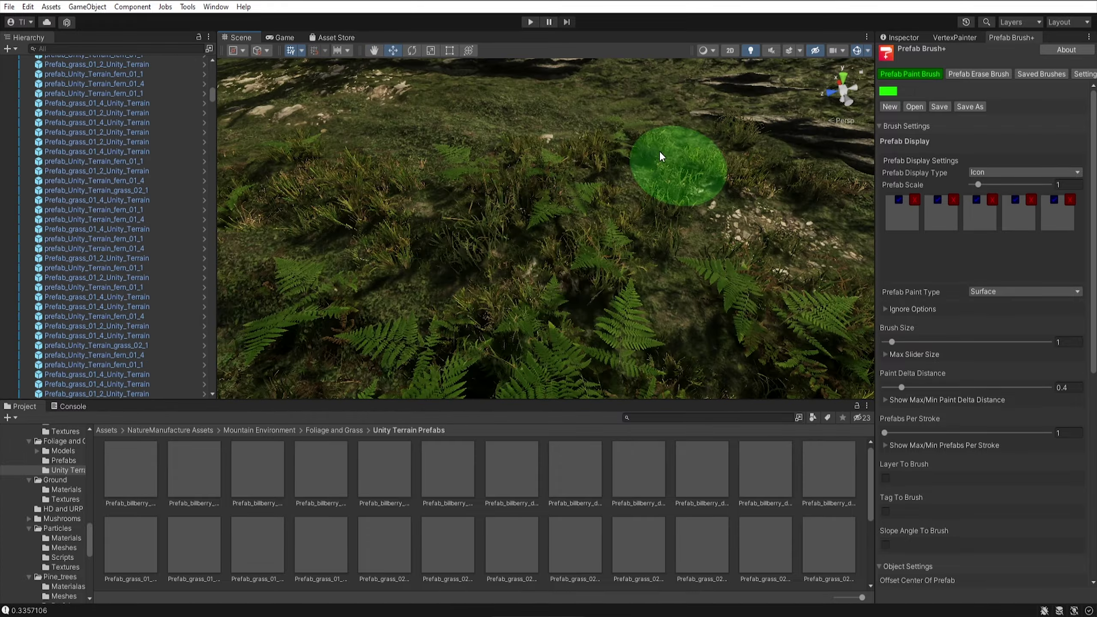
{"action": "right_click_drag", "start_coordinate": [541, 64], "coordinate": [588, 346]}
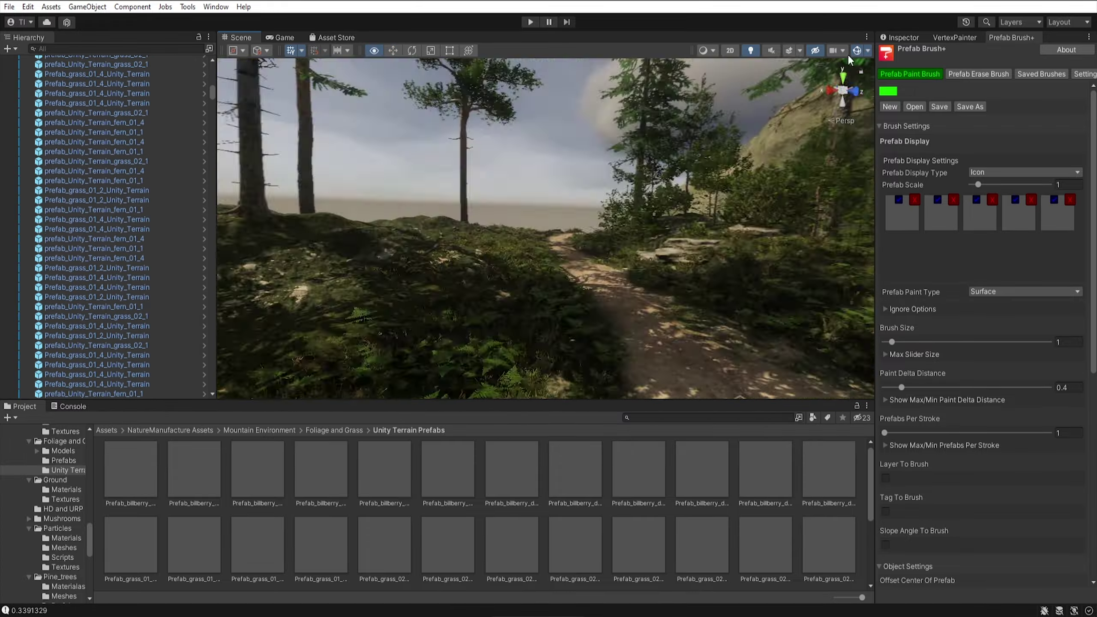
{"action": "mouse_move", "coordinate": [537, 243]}
{"action": "right_mouse_down"}
{"action": "mouse_move", "coordinate": [243, 320]}
{"action": "mouse_move", "coordinate": [853, 220]}
{"action": "right_mouse_up"}
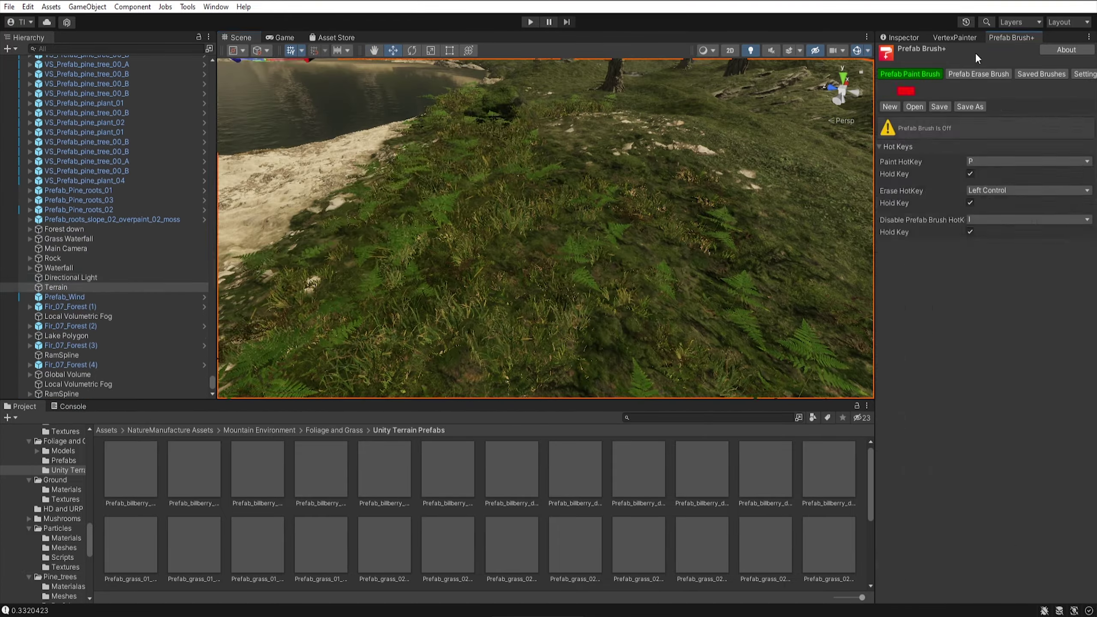
{"action": "mouse_move", "coordinate": [852, 221]}
{"action": "right_mouse_down"}
{"action": "mouse_move", "coordinate": [686, 261]}
{"action": "mouse_move", "coordinate": [580, 200]}
{"action": "mouse_move", "coordinate": [686, 237]}
{"action": "right_mouse_up"}
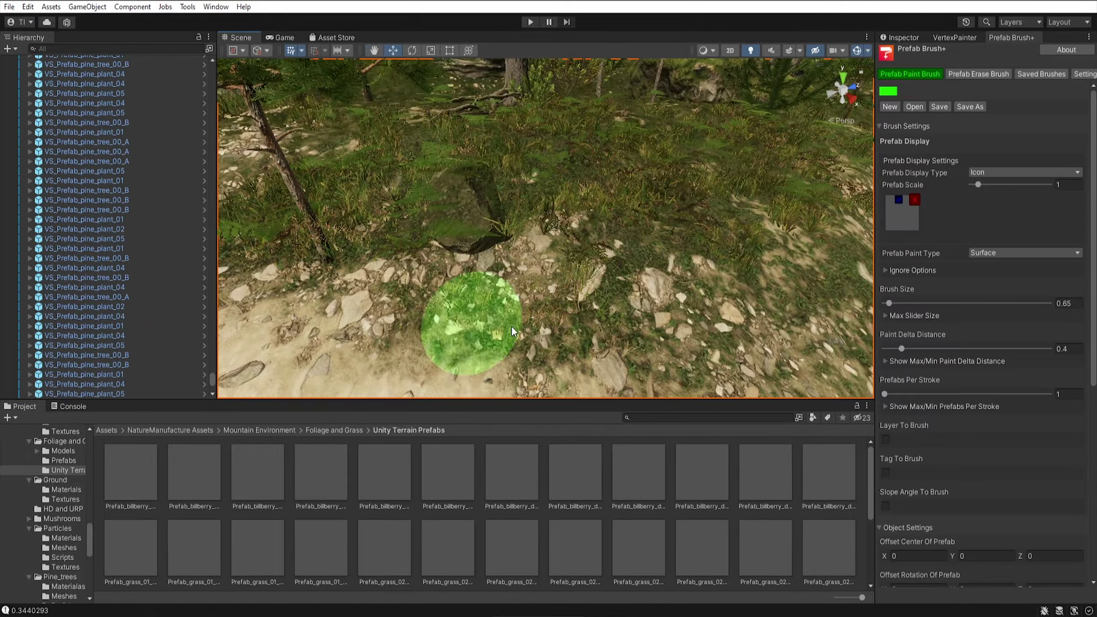
{"action": "right_click_drag", "start_coordinate": [510, 293], "coordinate": [566, 323]}
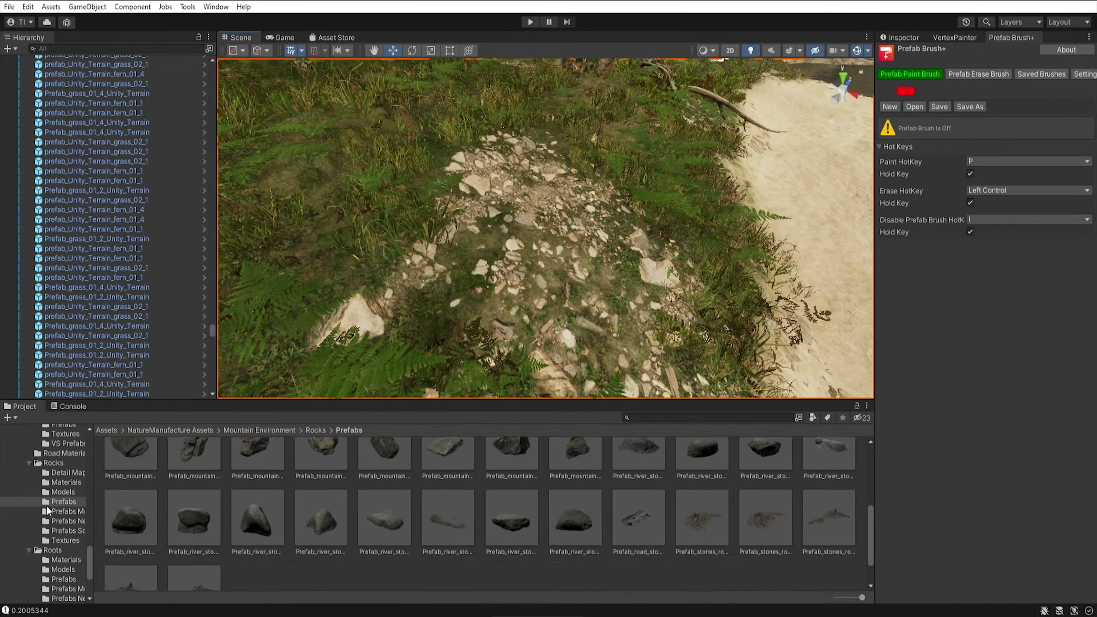
Open a rock prefabs folder in the Project window
{"action": "left_click", "coordinate": [68, 521]}
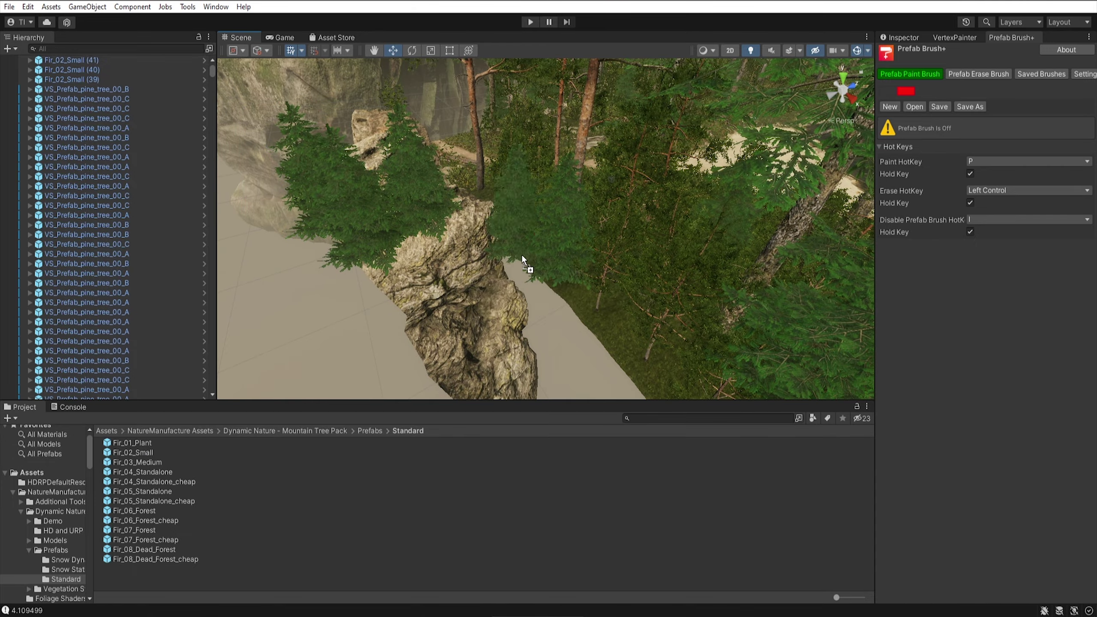
Frame the selected fir tree in the Scene view
{"action": "key", "text": "f"}
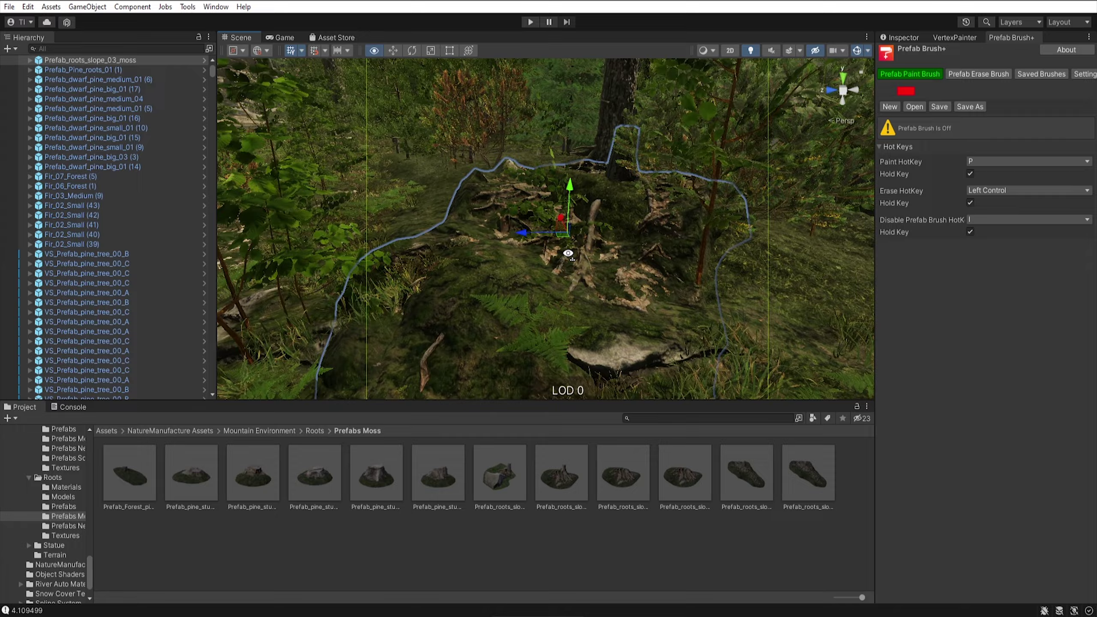
Bring the dirt path facing the waterfall back into view
{"action": "scroll", "coordinate": [60, 502], "scroll_direction": "up", "scroll_amount": 5}
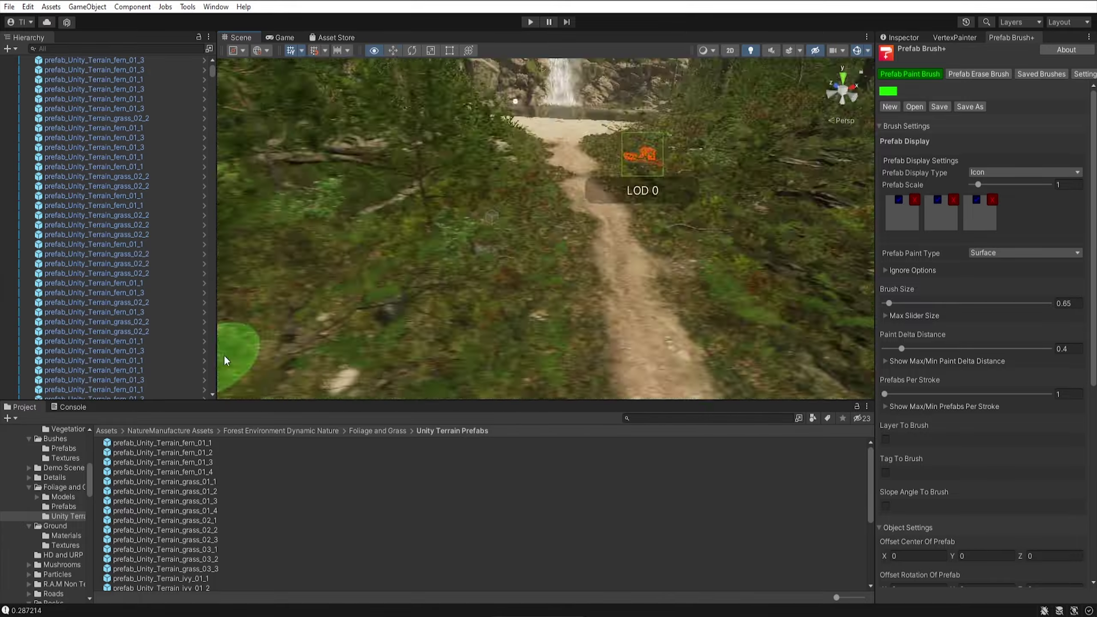
Fly the Scene view in close to the ferns on the forest slope
{"action": "right_click_drag", "start_coordinate": [226, 360], "coordinate": [518, 226]}
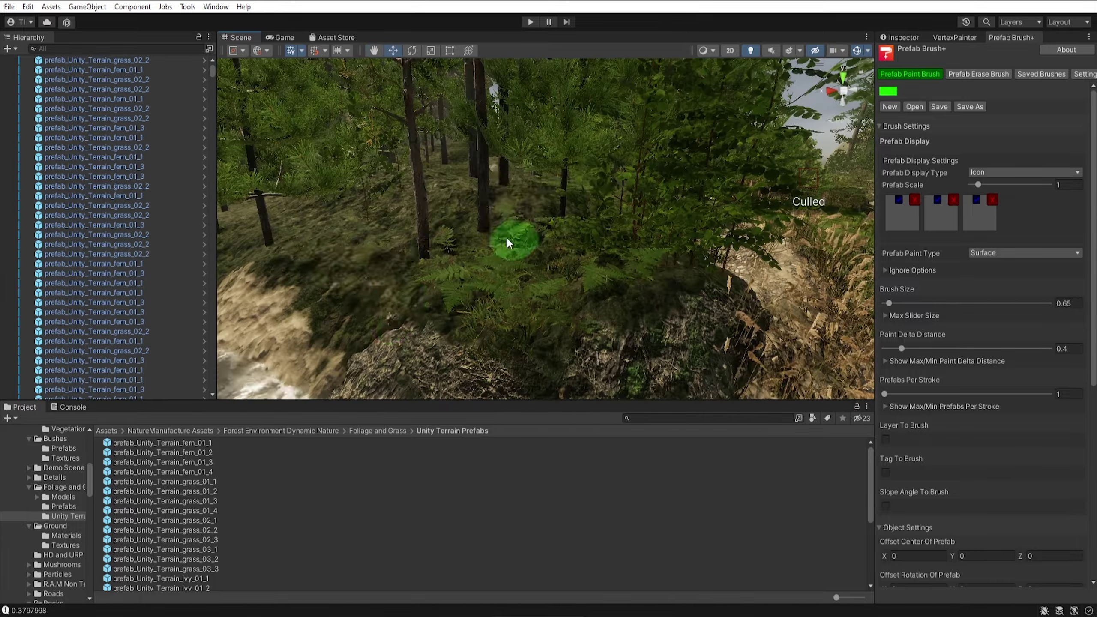